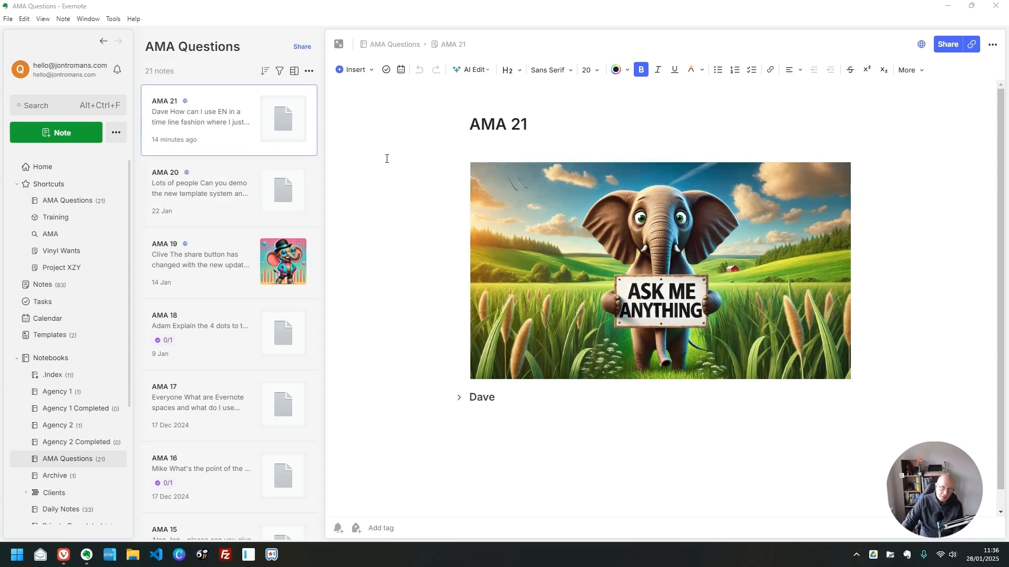
- Check the installed Evernote version from the help options, then close the version window
click(132, 24)
click(149, 152)
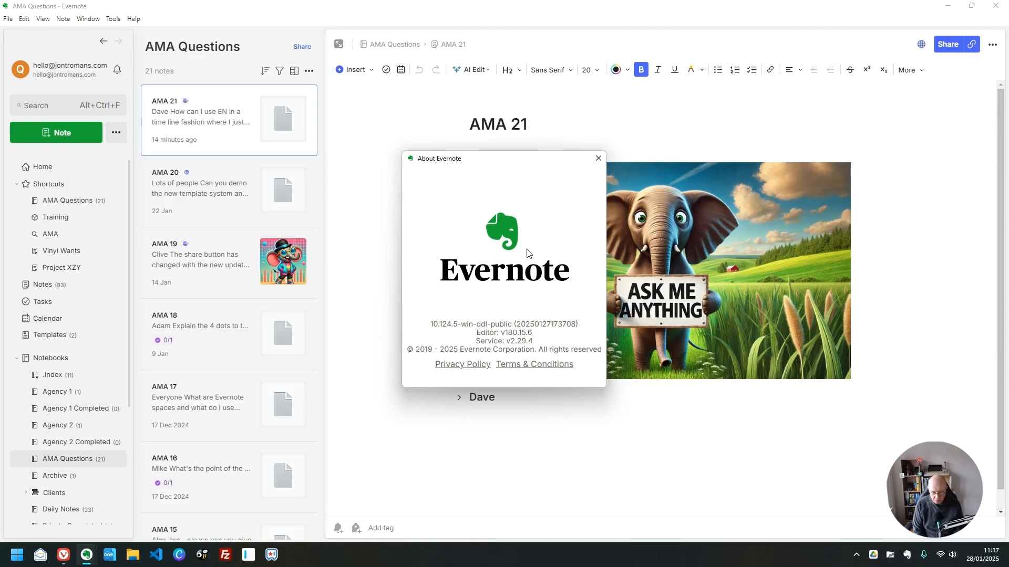
click(598, 159)
- Expand Dave's section in AMA 21 and scroll through his three-paragraph question
click(459, 398)
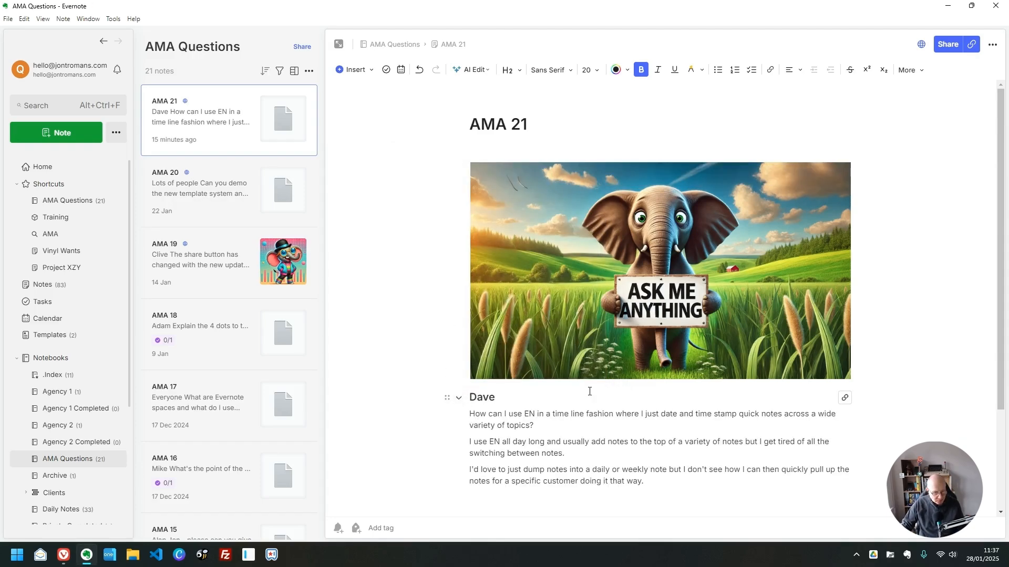
scroll(591, 388, down, 3)
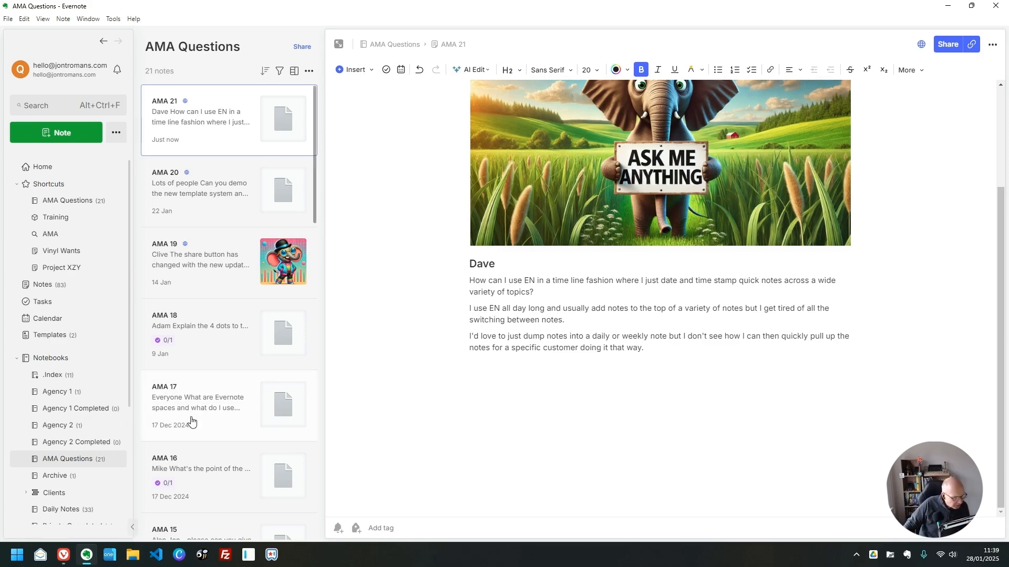
scroll(74, 433, down, 2)
- Open the Daily Journal - 15/11/2024 note from the Daily Notes notebook
click(53, 409)
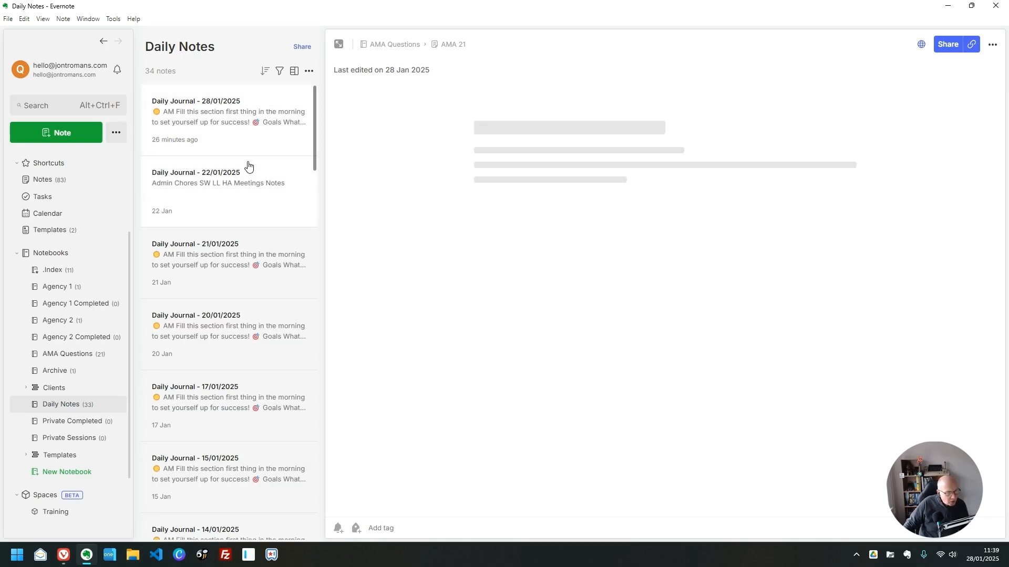
scroll(241, 211, down, 1)
scroll(242, 212, down, 10)
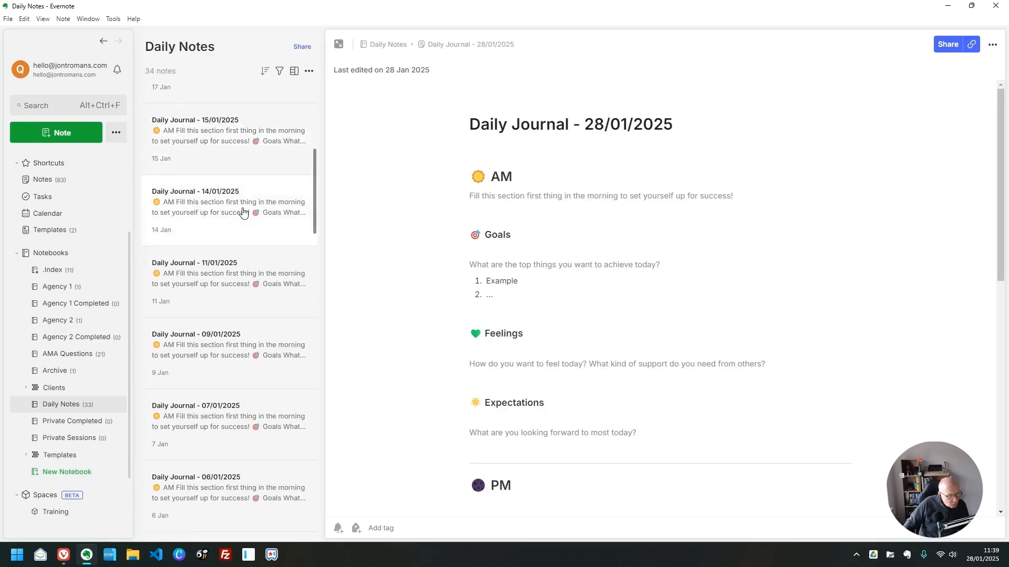
scroll(243, 212, down, 6)
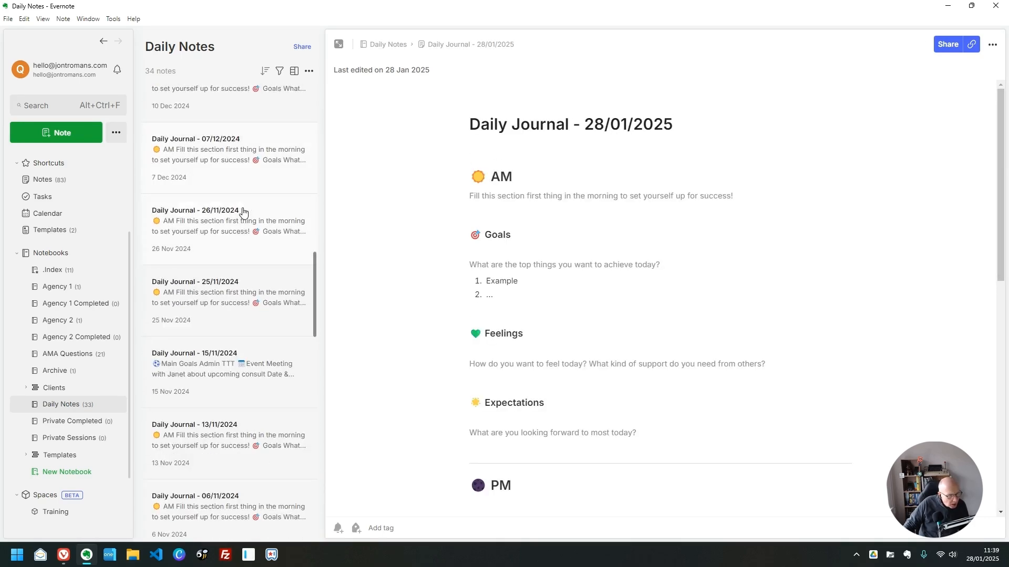
click(219, 303)
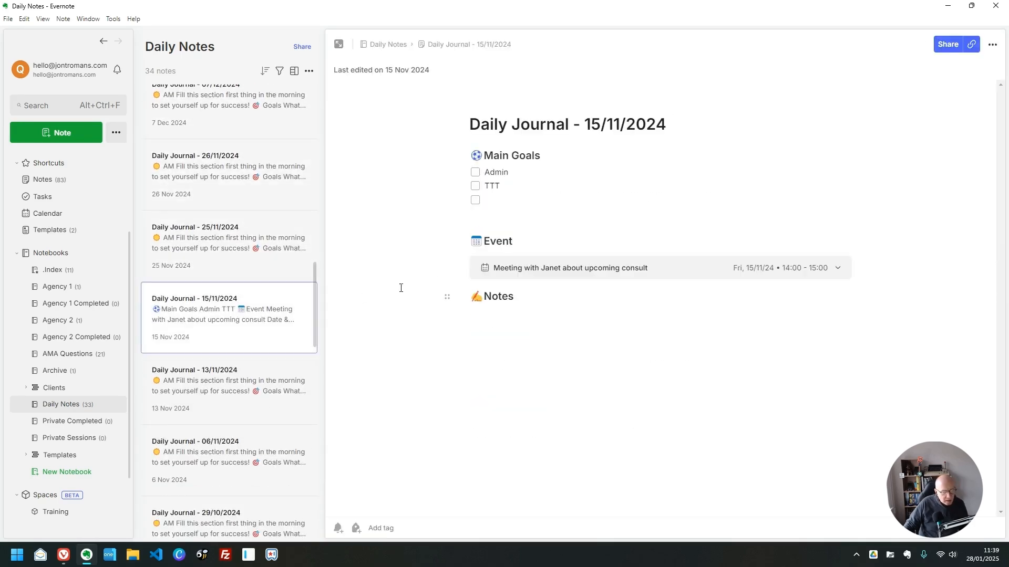
- Add KA and LL as checklist items under Main Goals
click(514, 187)
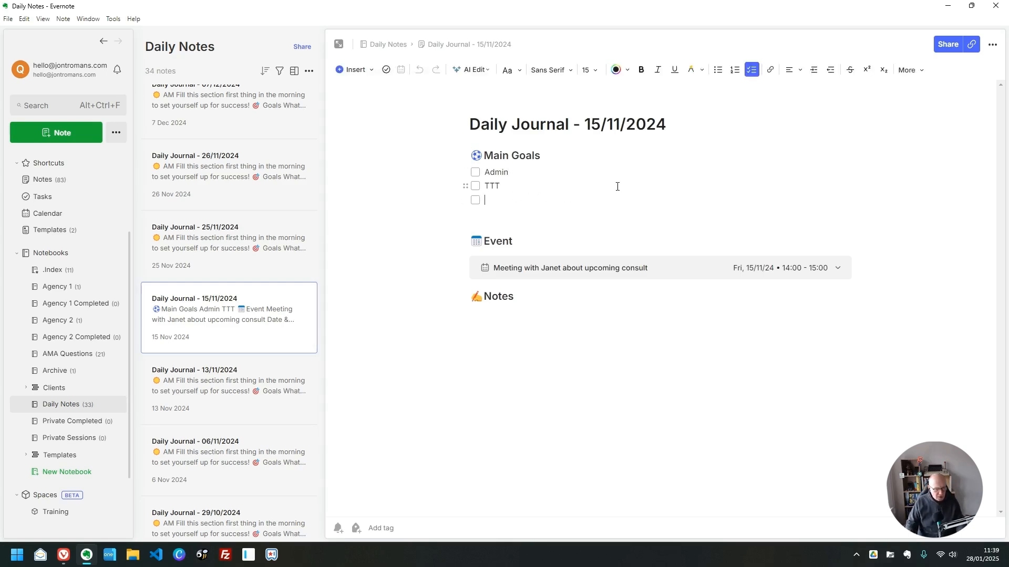
text(KA)
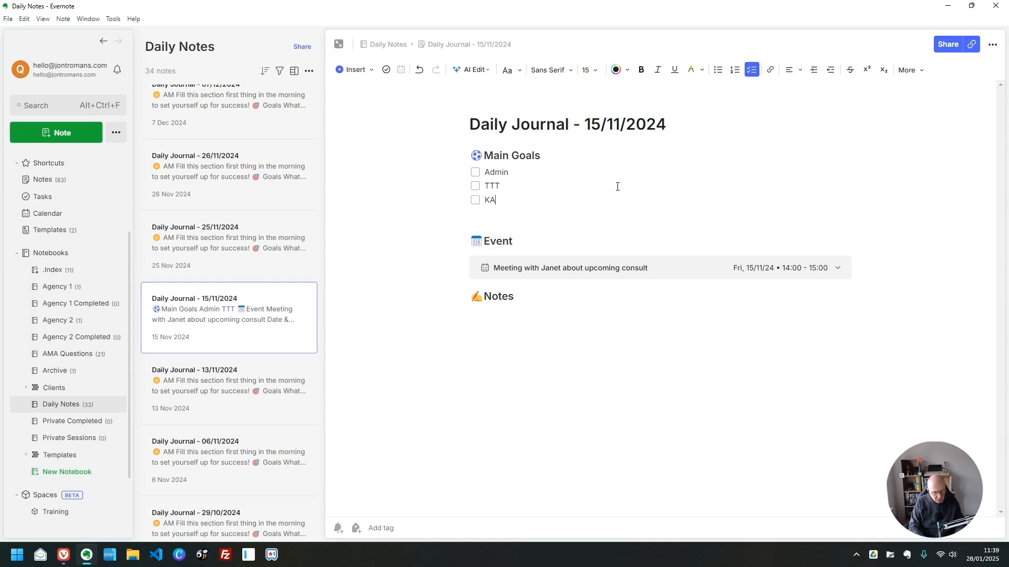
key(Return)
text(LL)
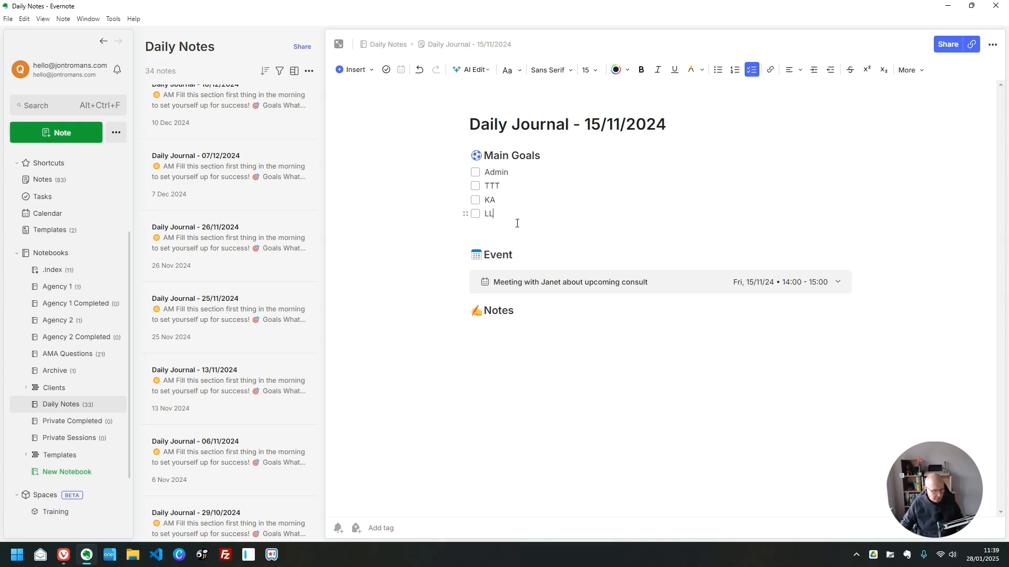
- Expand the Clients stack, look through Bob Bobson Ltd and its notes, then open Sally Sallyson Ltd
scroll(43, 341, down, 2)
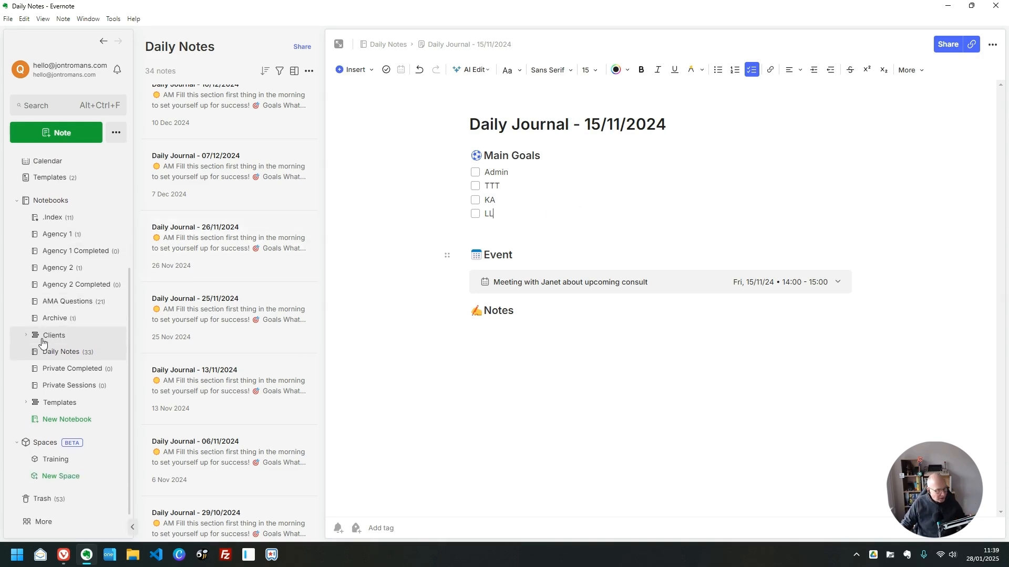
click(27, 337)
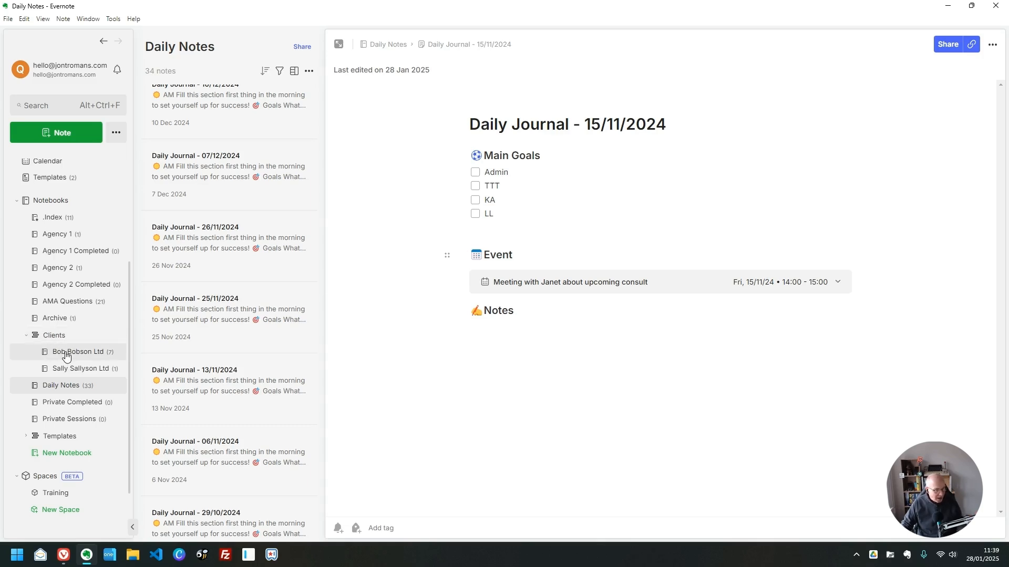
click(77, 357)
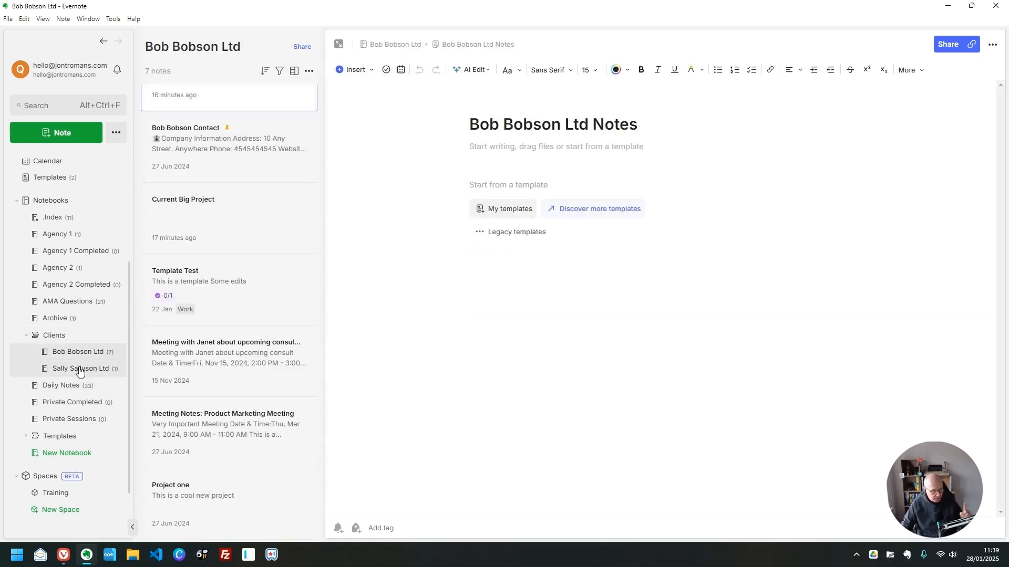
click(84, 369)
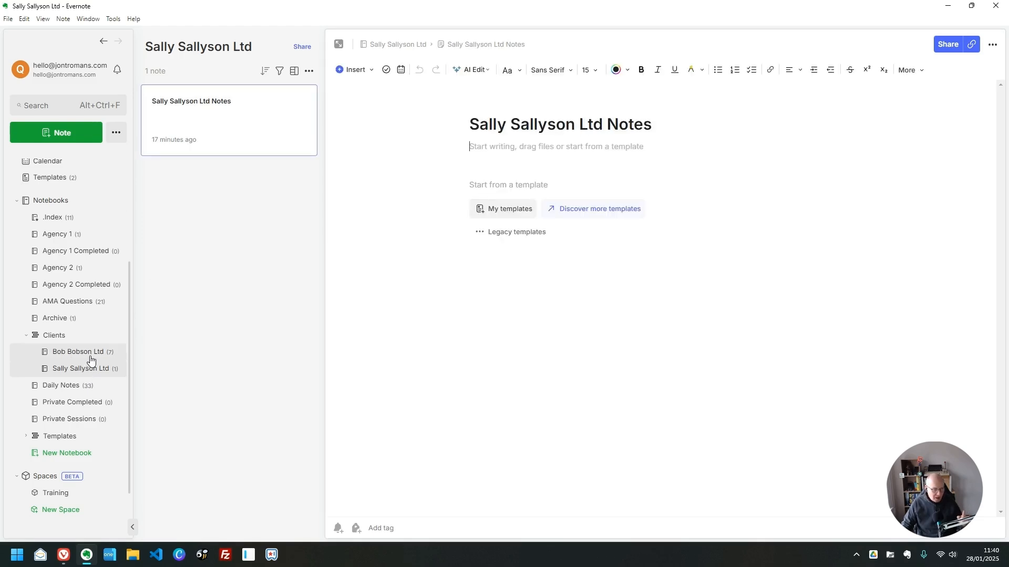
click(91, 356)
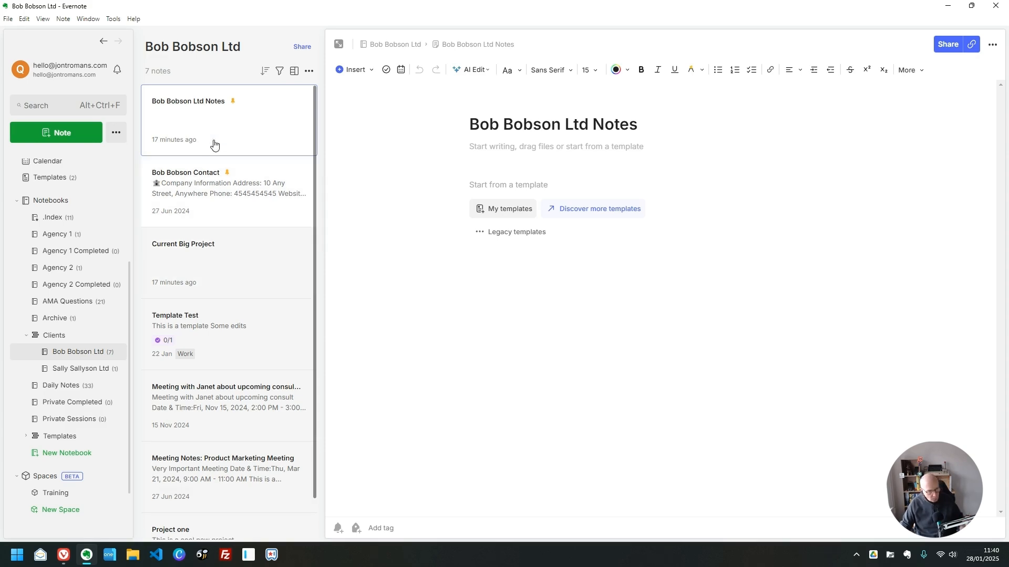
click(246, 115)
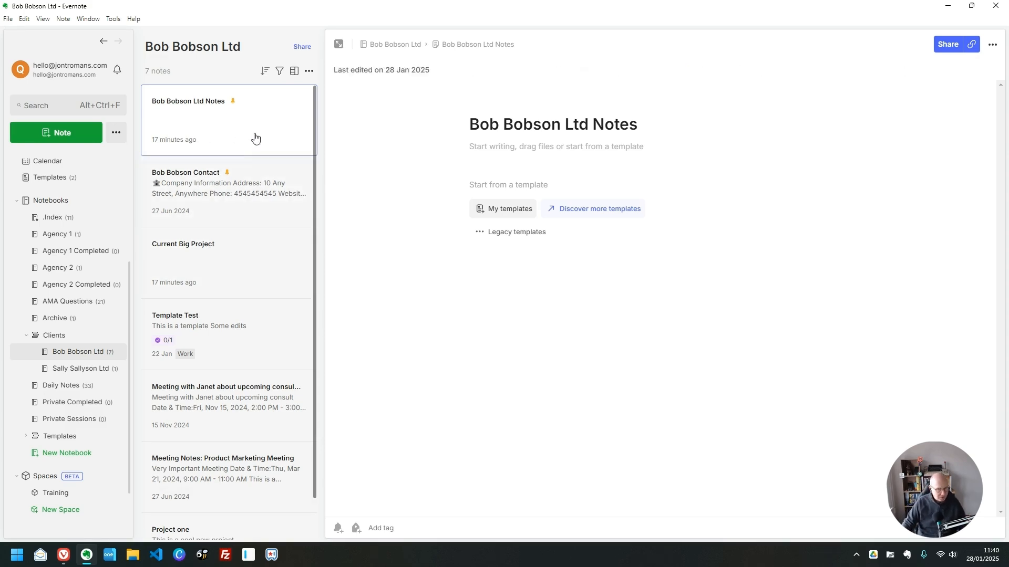
click(81, 368)
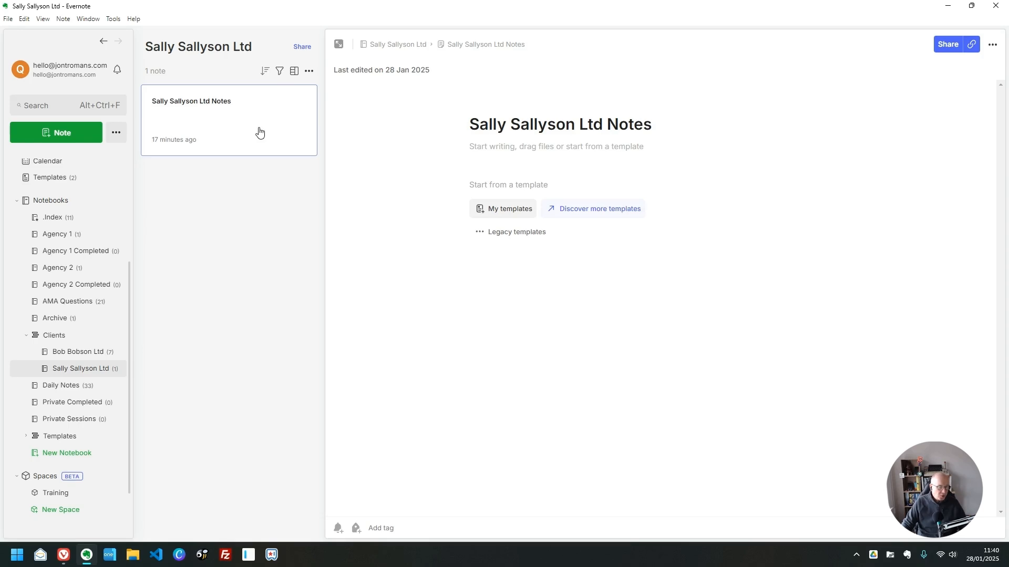
- Pin the Sally Sallyson Ltd Notes card to the notebook, then add it to Shortcuts
right_click(237, 134)
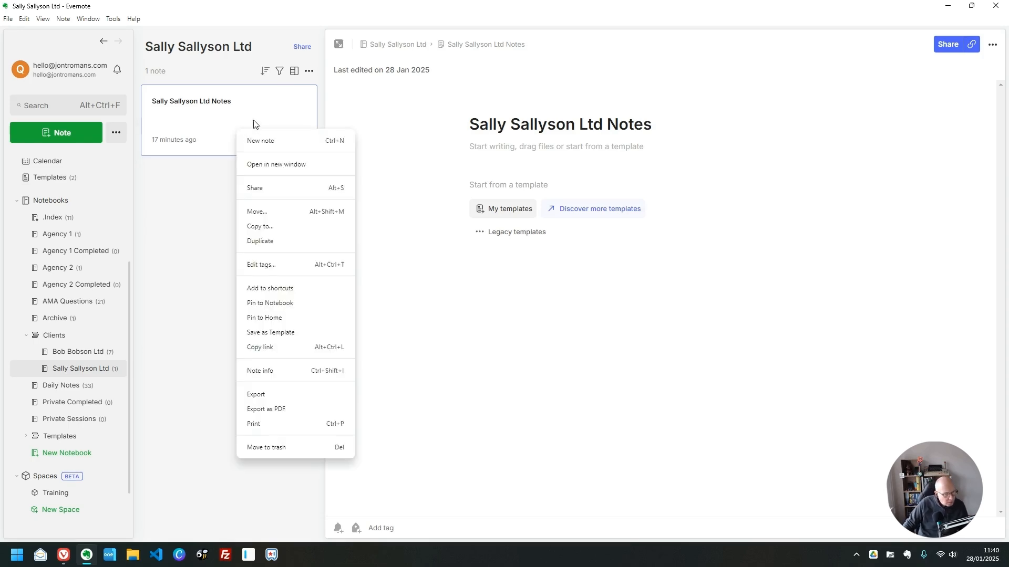
click(265, 302)
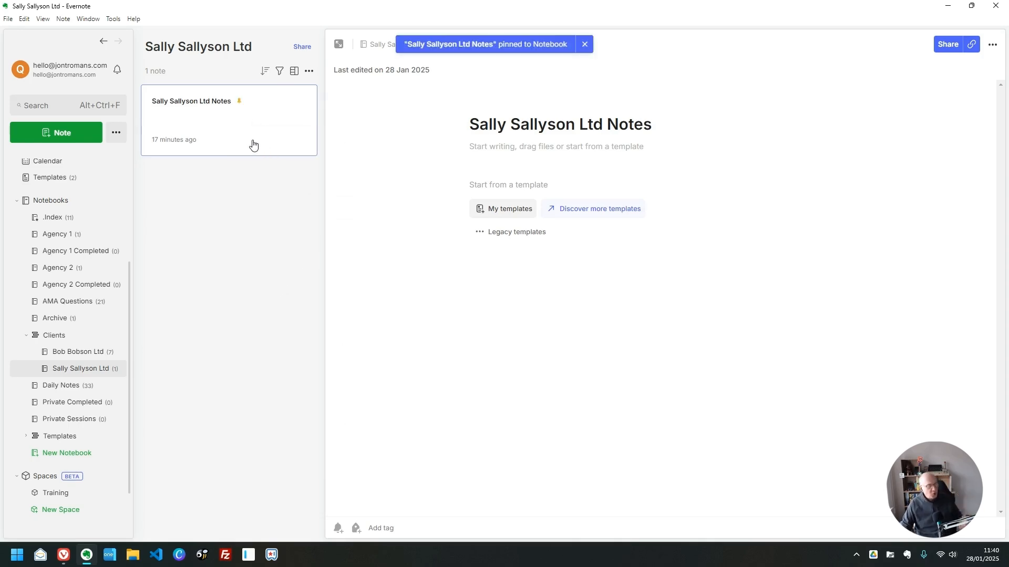
right_click(220, 127)
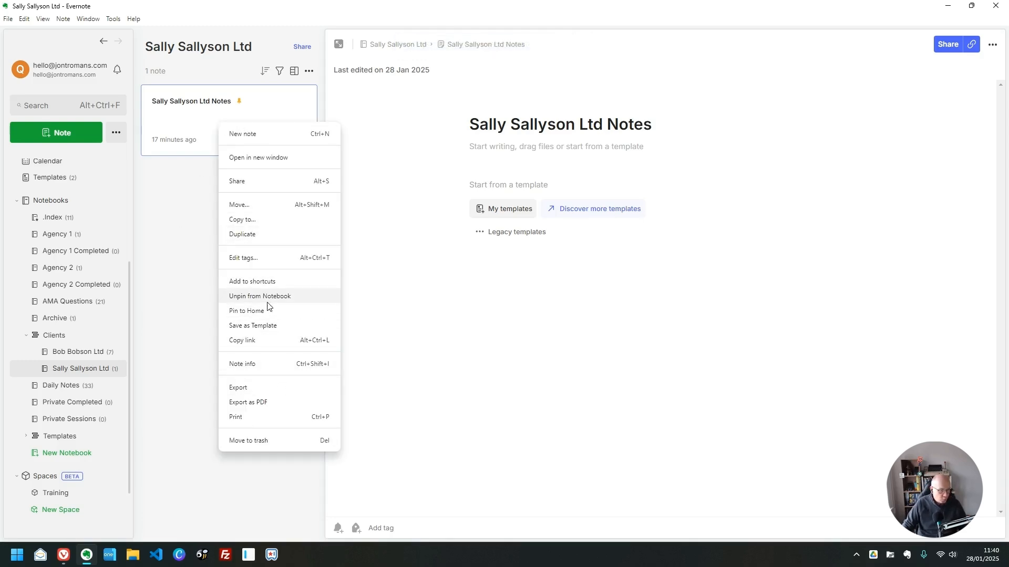
click(265, 282)
scroll(79, 268, up, 3)
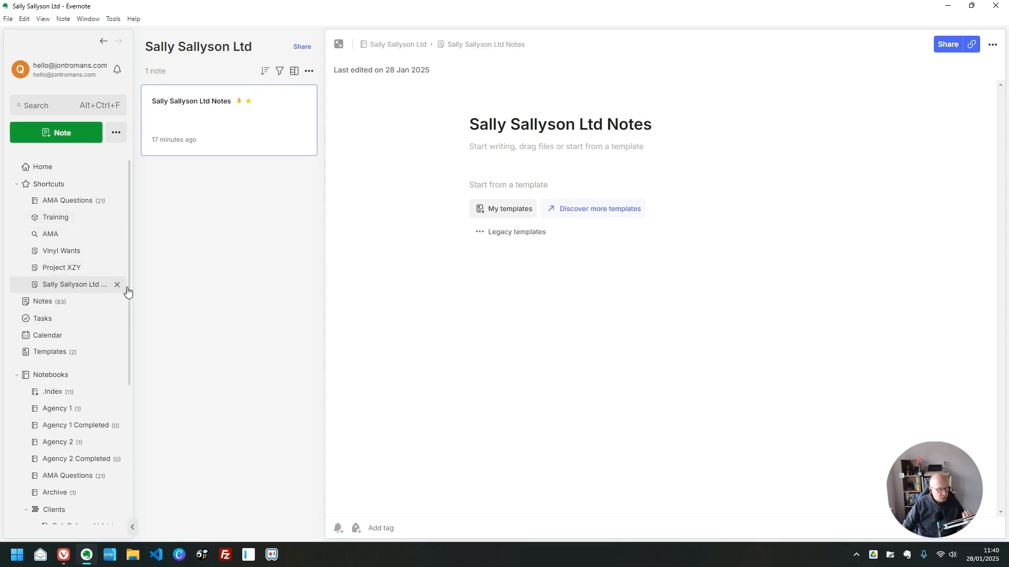
- Start a new note in the .Index notebook titled 'Client Notes'
click(59, 391)
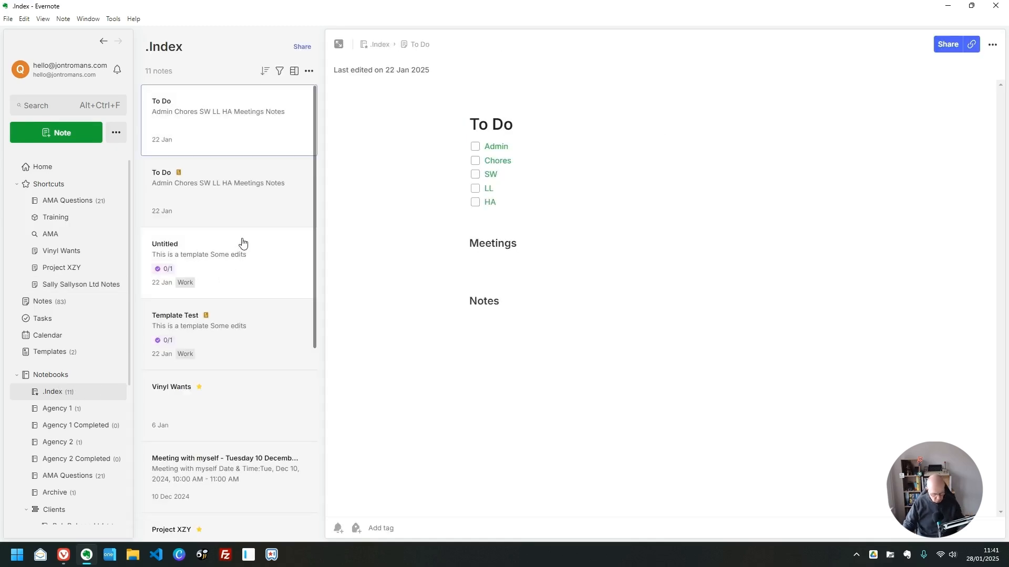
key(ctrl+n)
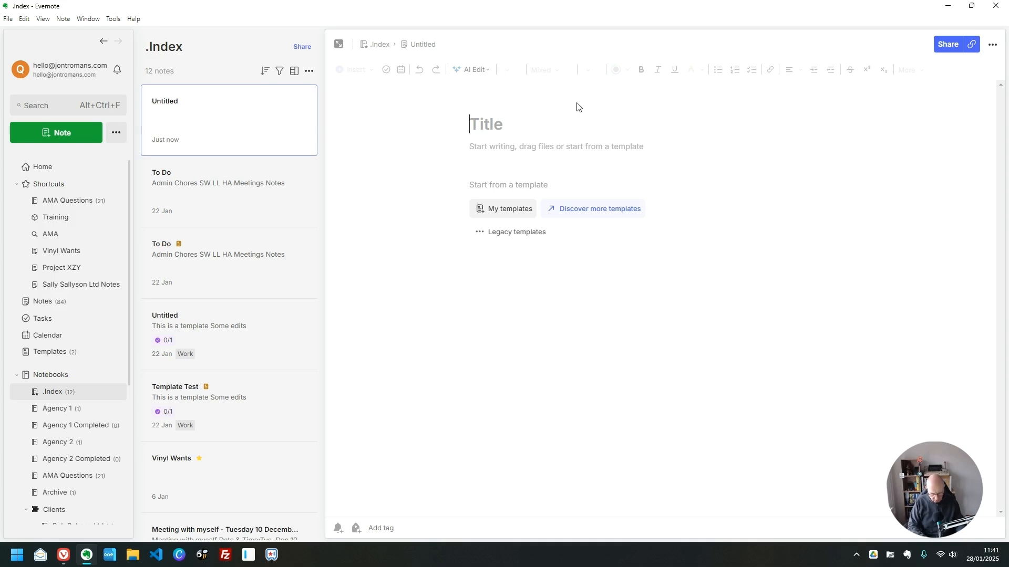
text(Client Notes)
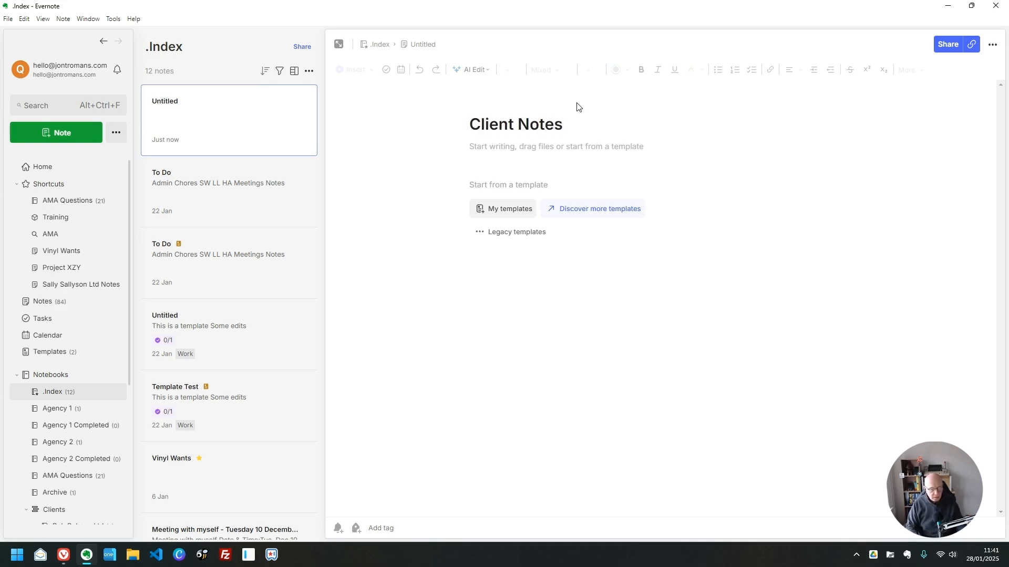
- Insert @ links to Bob Bobson Ltd Notes and Sally Sallyson Ltd Notes in the note body
key(Return)
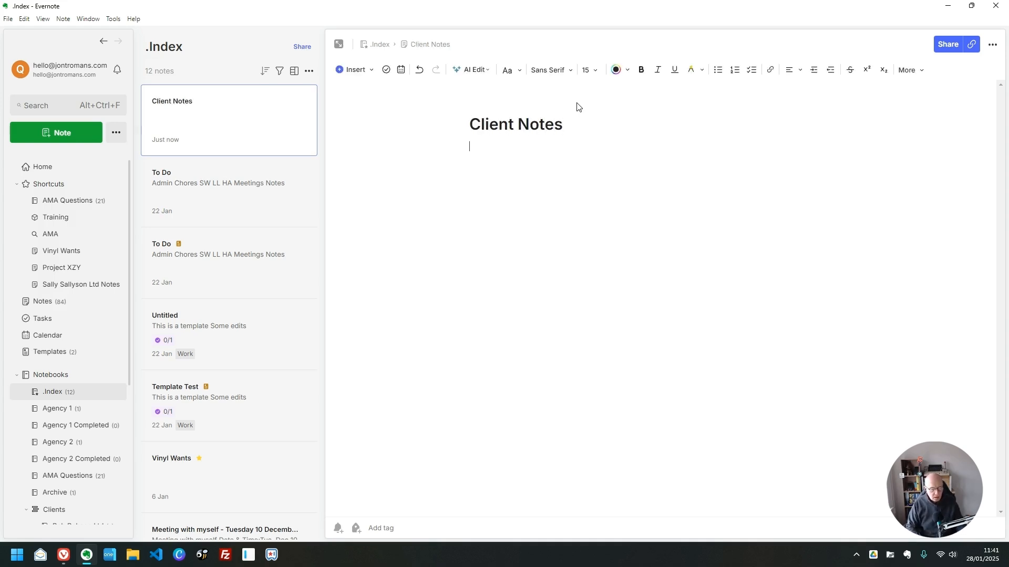
text(@)
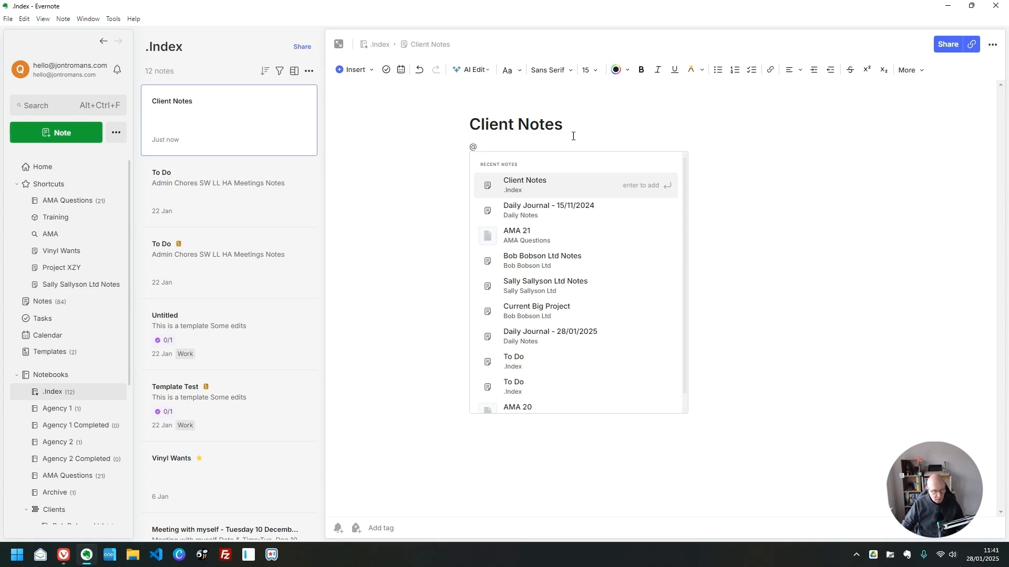
click(617, 257)
click(559, 185)
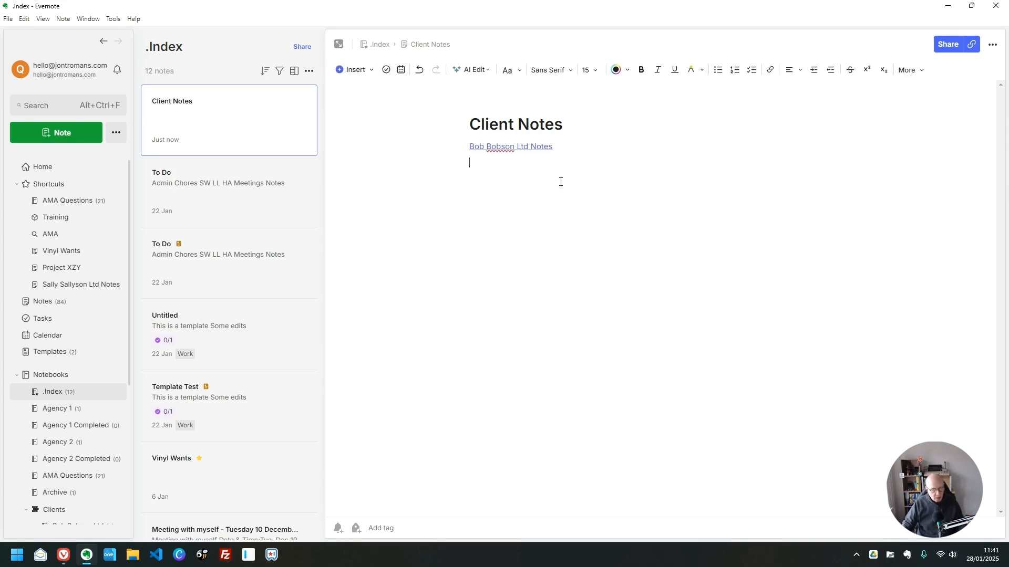
text(@)
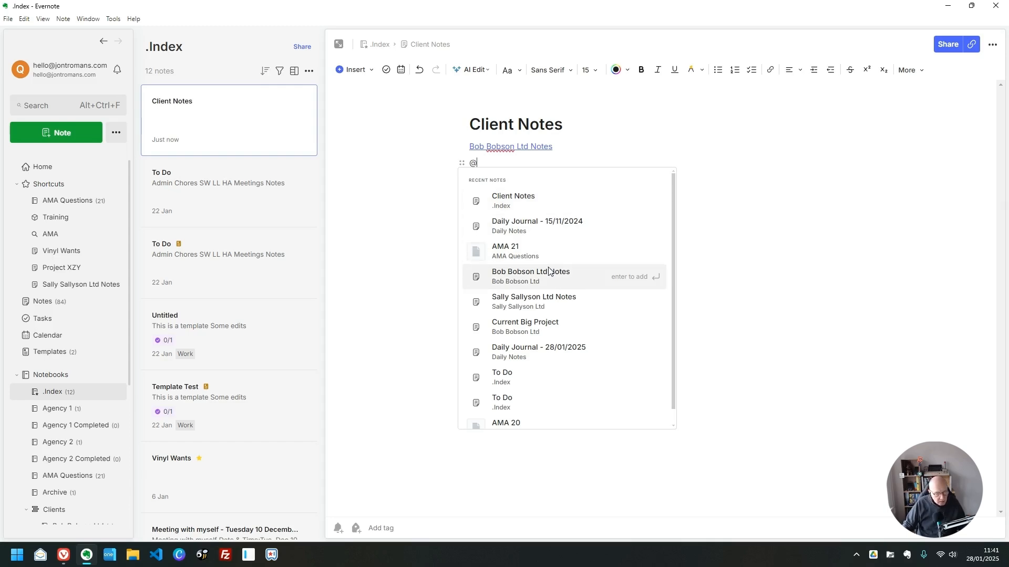
click(552, 300)
- Show both client links as title cards and remove Sally Sallyson Ltd Notes from Shortcuts
right_click(542, 148)
click(596, 109)
click(573, 124)
click(610, 255)
mouse_move(554, 183)
click(580, 158)
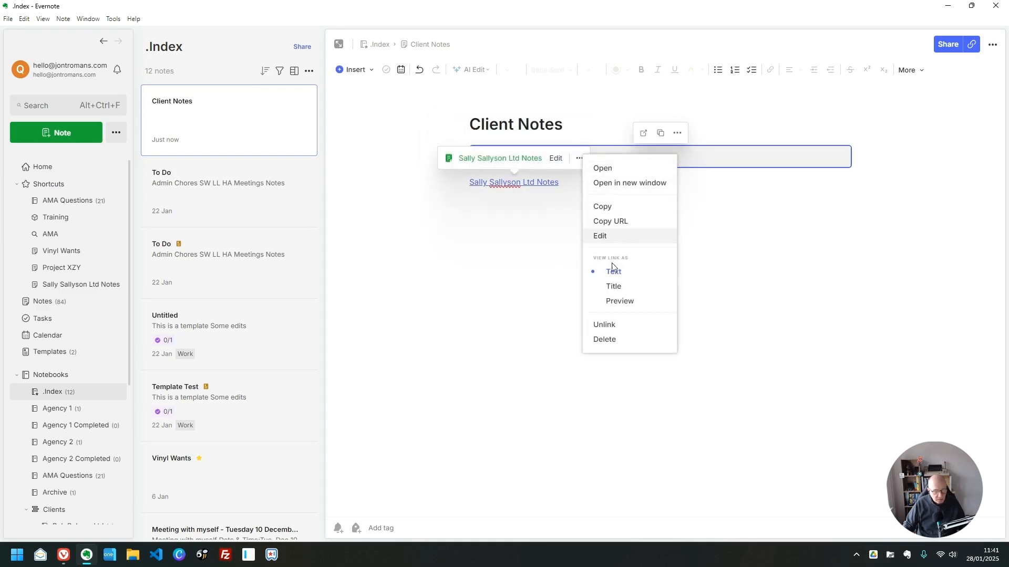
click(613, 286)
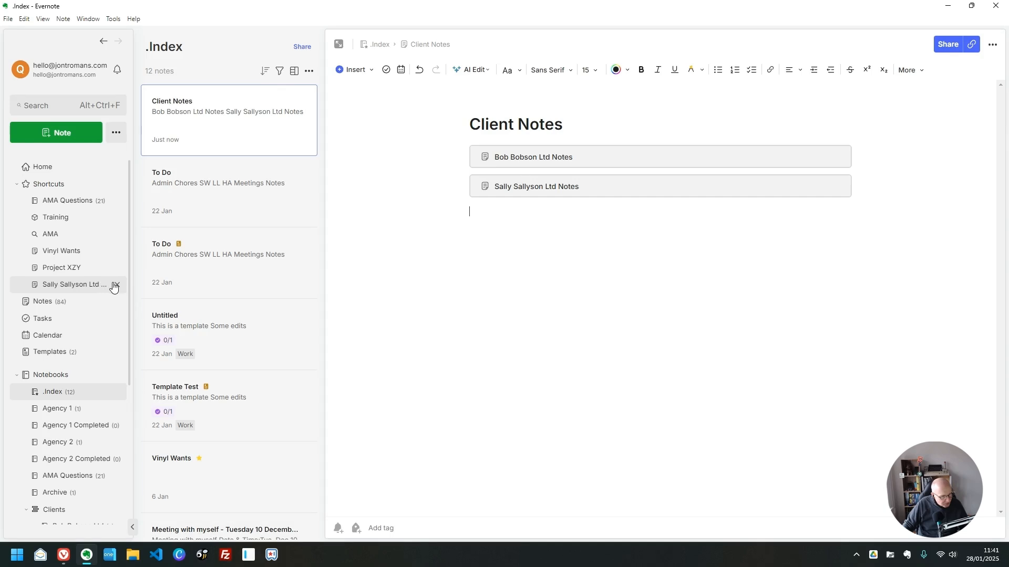
click(117, 288)
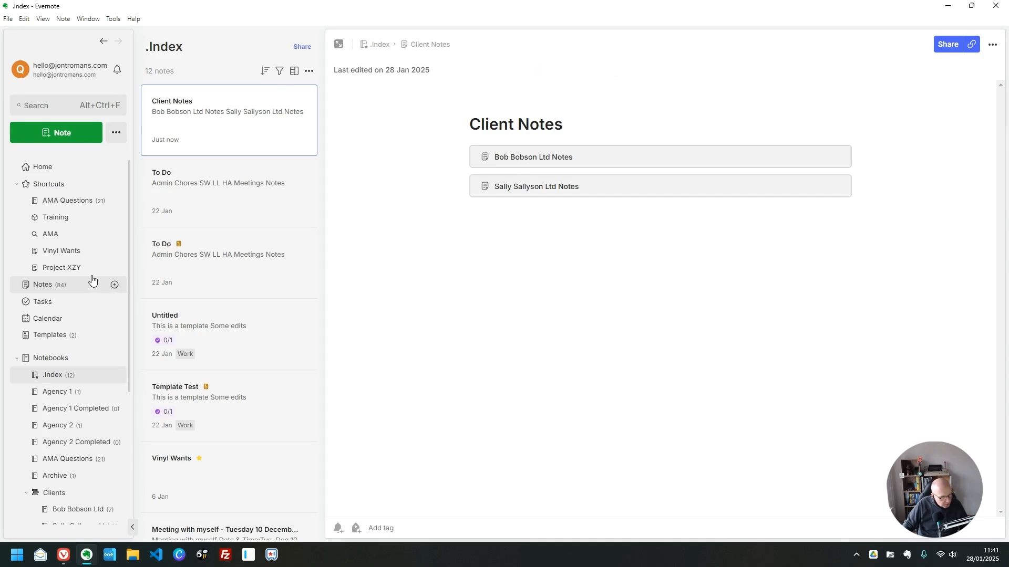
- Add Client Notes to Shortcuts, reopen it from there, and follow the Sally Sallyson Ltd Notes link
right_click(207, 119)
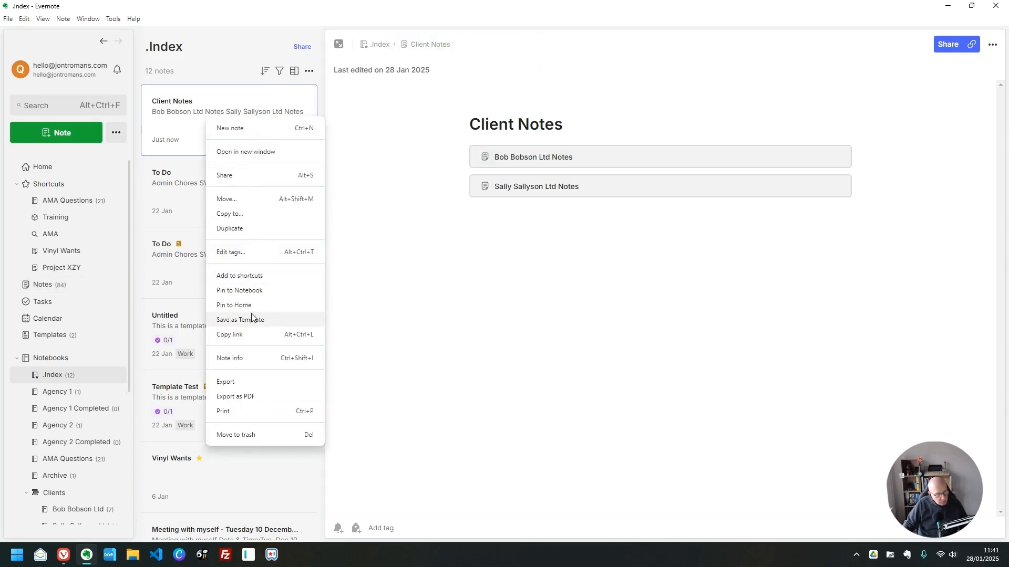
click(255, 277)
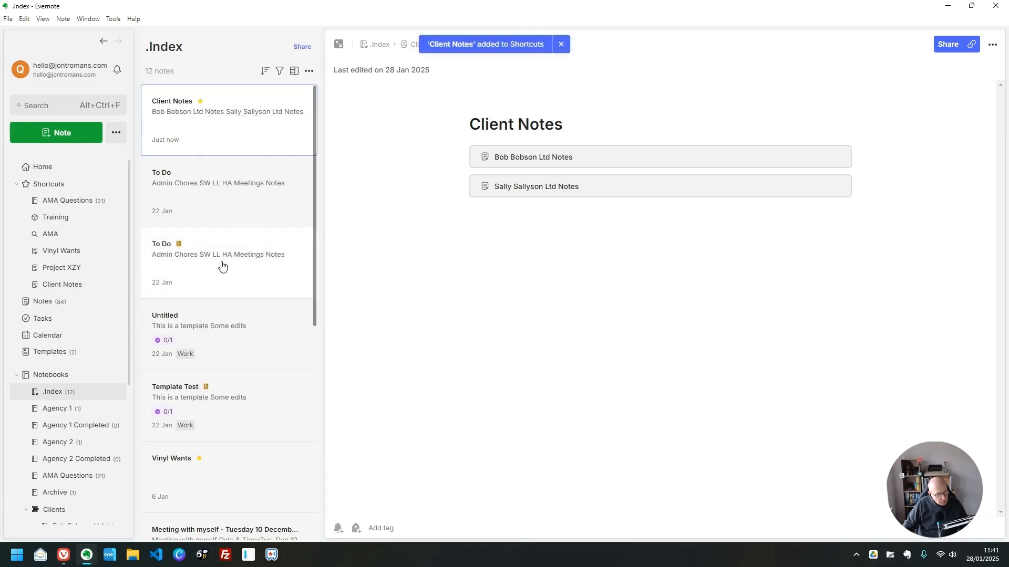
click(72, 284)
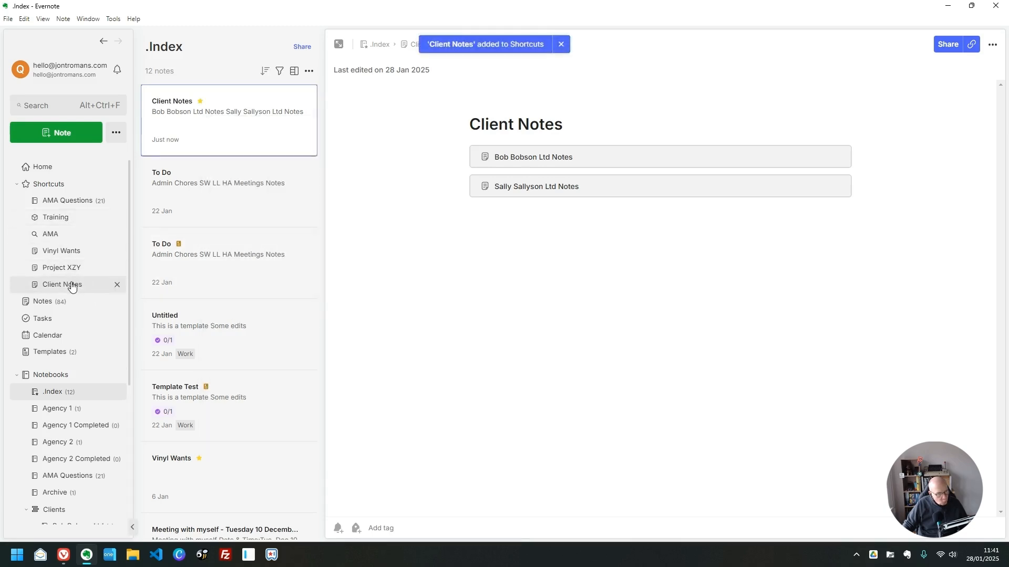
click(639, 190)
click(639, 190)
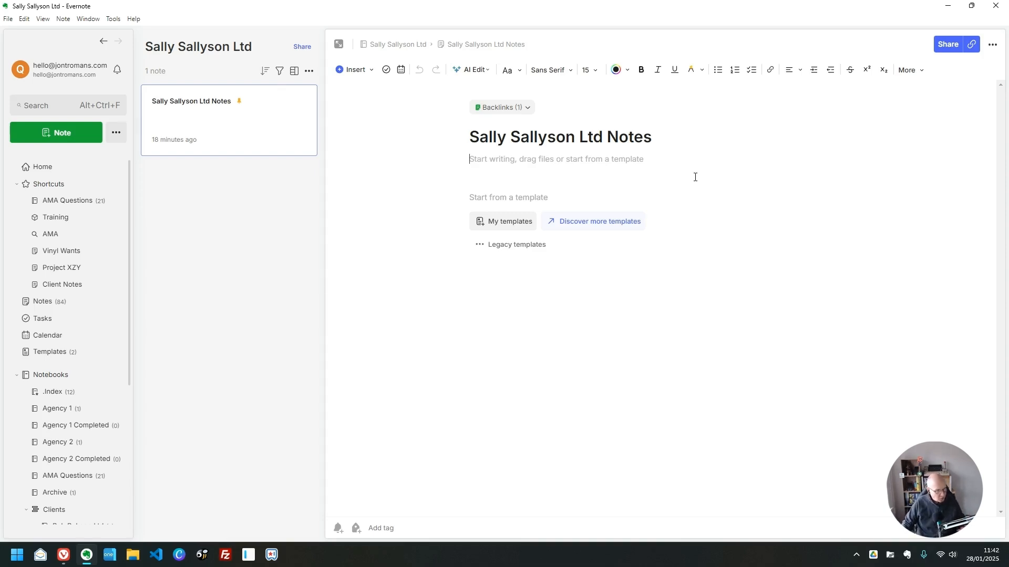
click(98, 283)
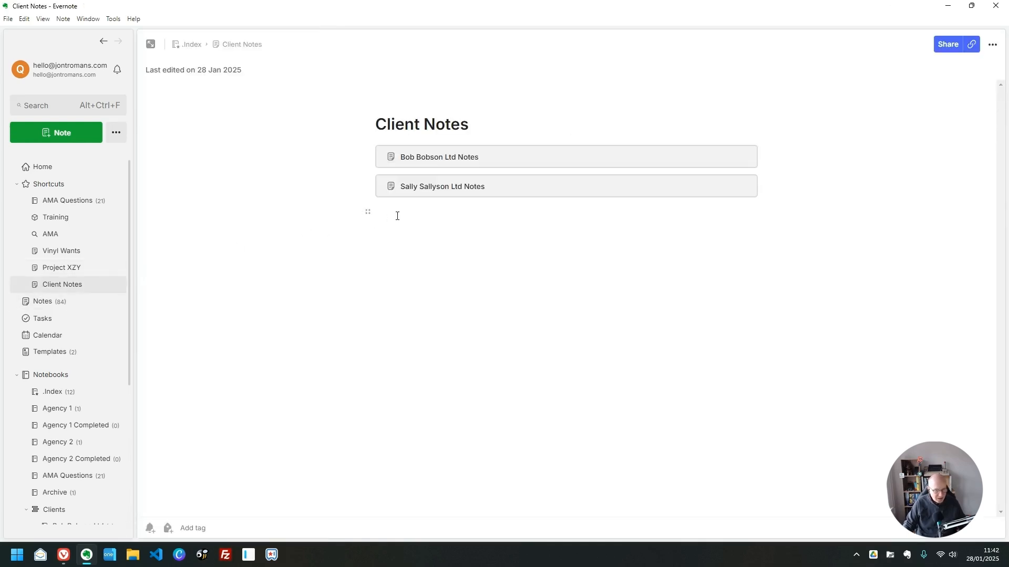
click(482, 242)
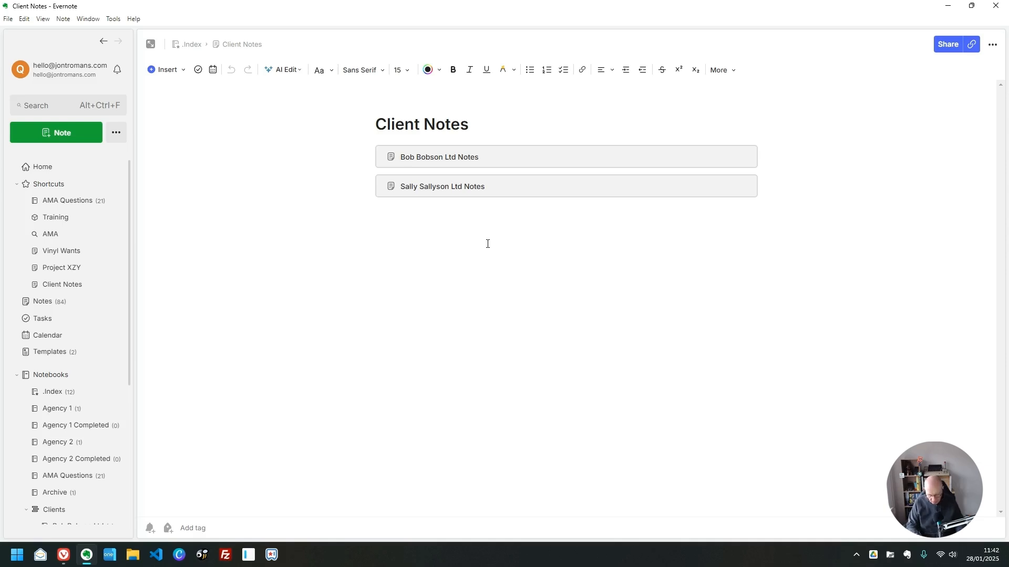
key(ctrl+slash)
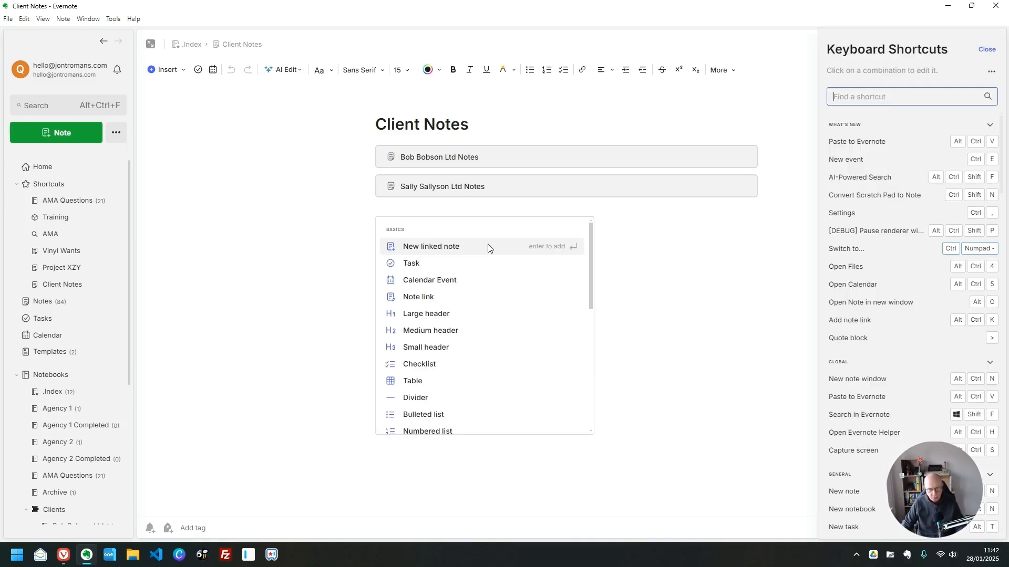
click(684, 234)
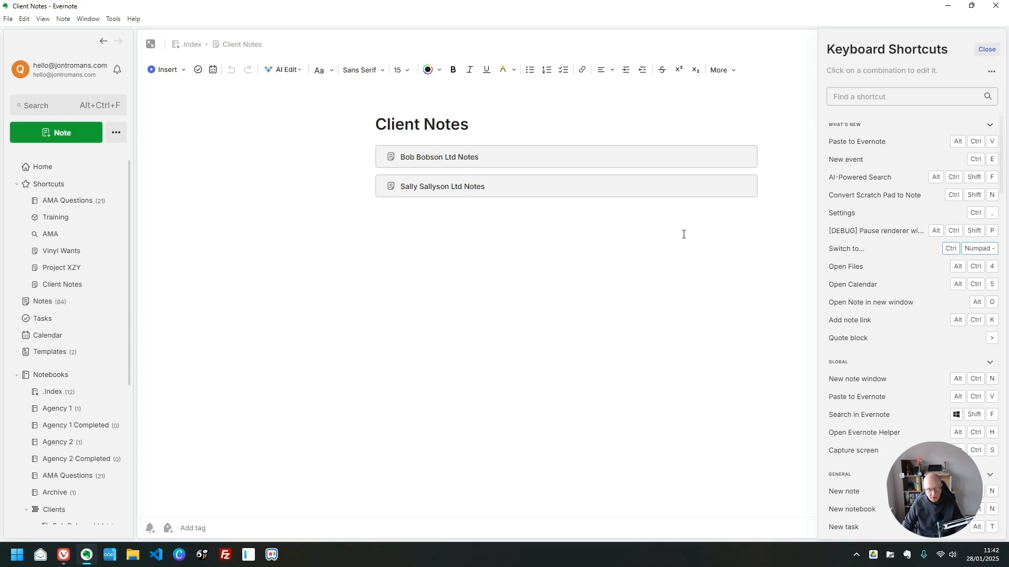
click(984, 49)
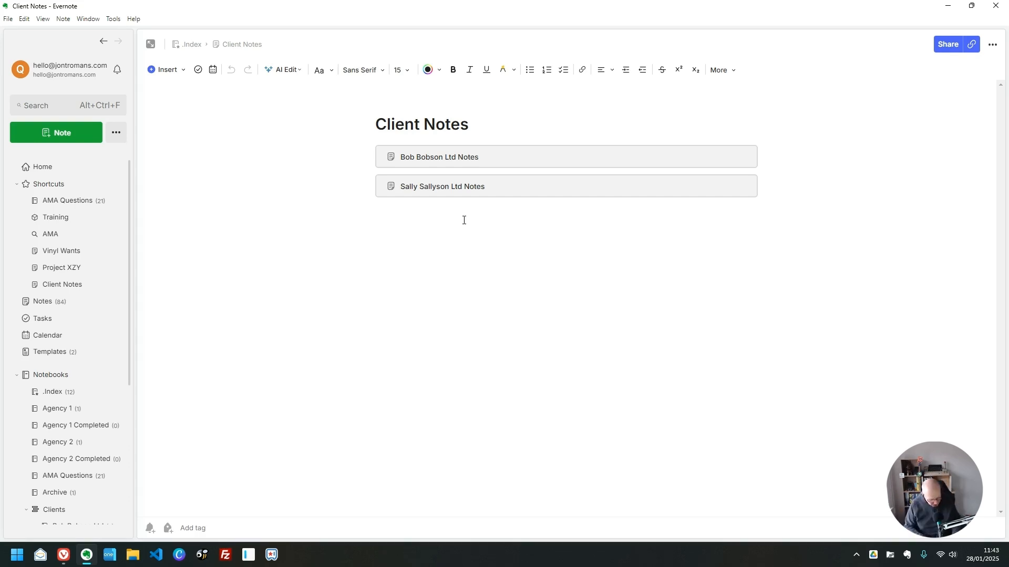
- Insert 28 January 2025 11:43 stamps via Alt+Shift+D/T and /date, /time, adding a --- divider
key(alt+shift+d)
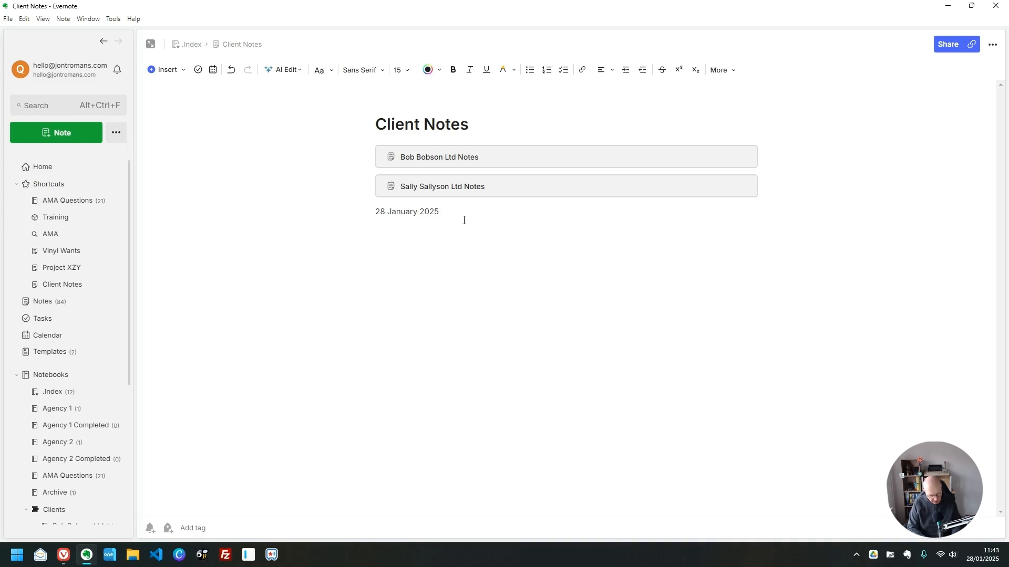
key(alt+shift+t)
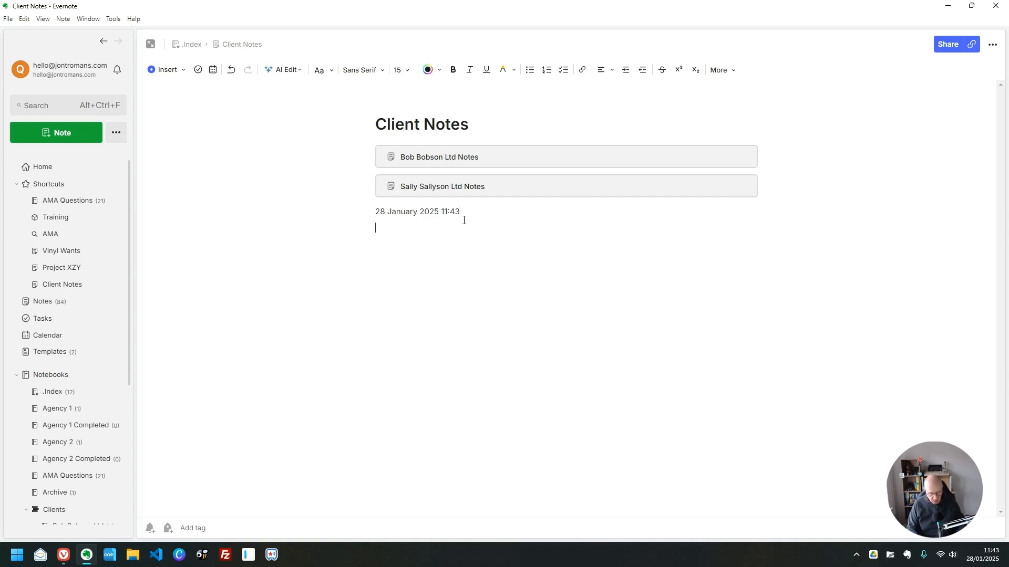
text(/dat)
key(BackSpace)
key(BackSpace)
key(BackSpace)
key(BackSpace)
text(/dat)
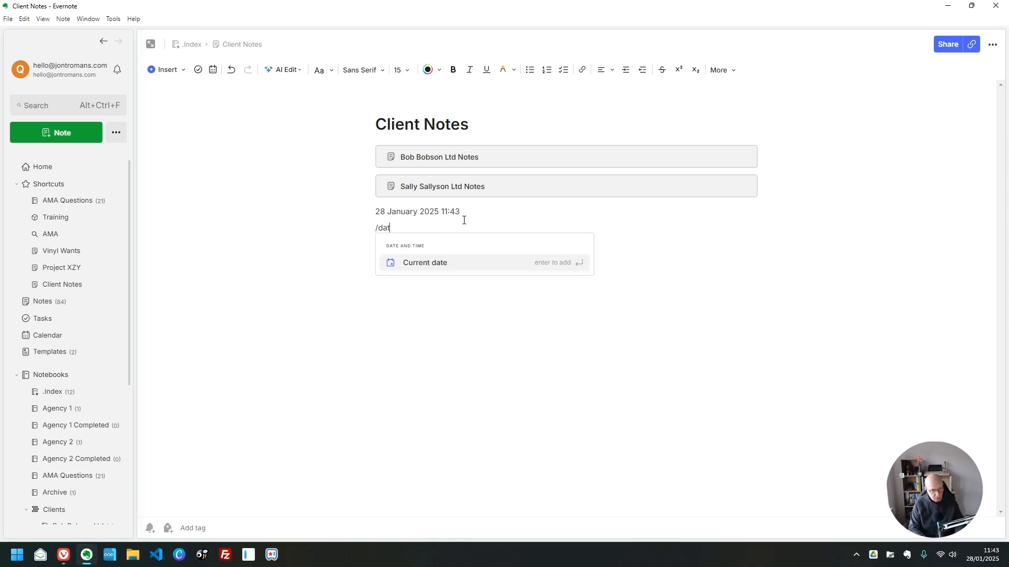
key(Return)
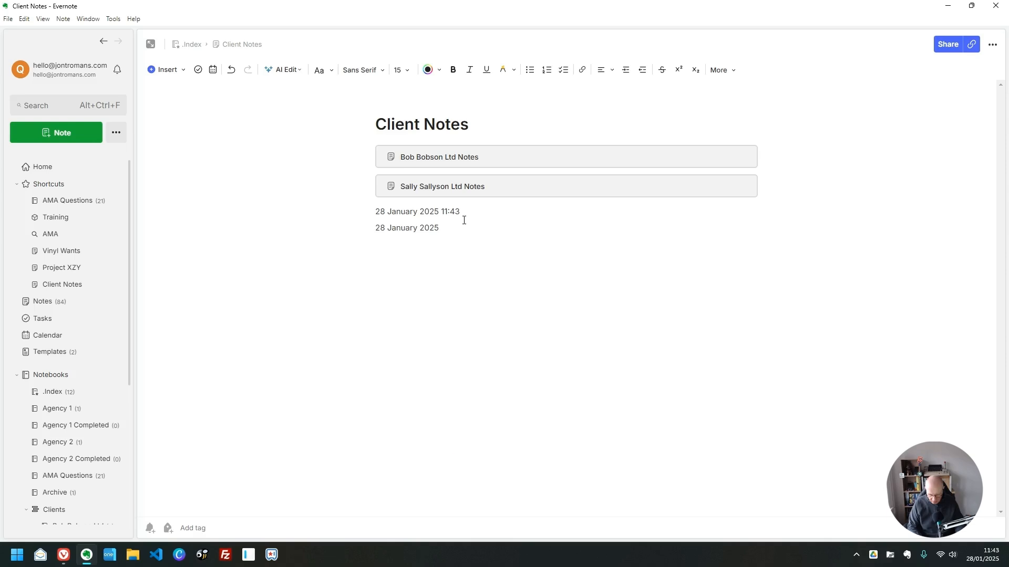
text(/tim)
key(Return)
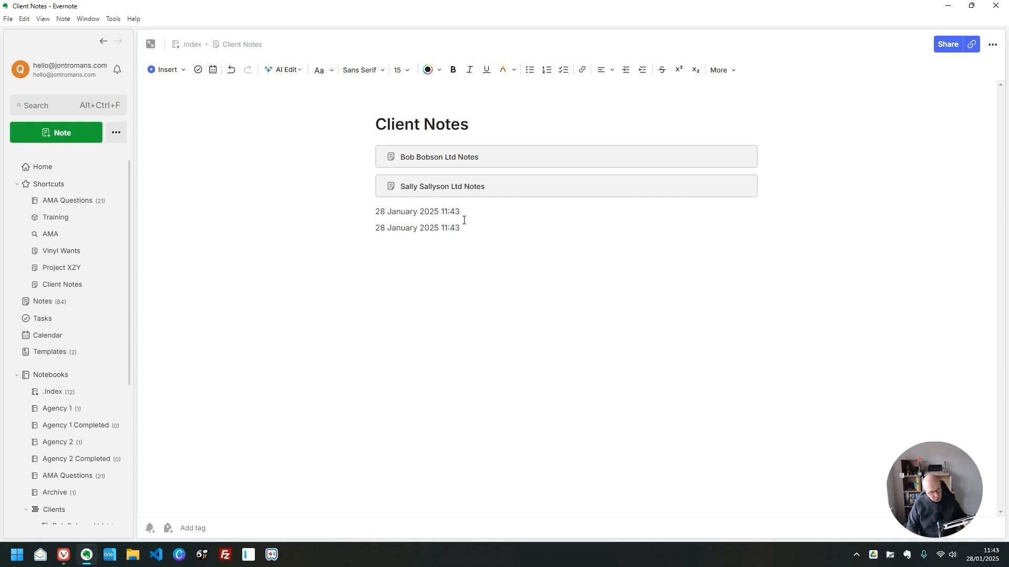
key(Return)
text(---)
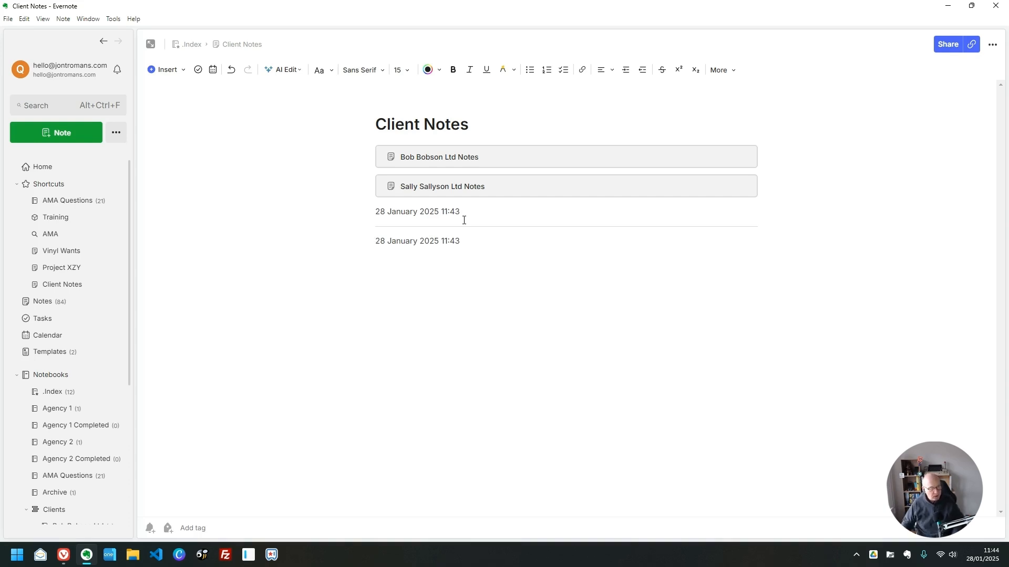
- Open AMA 21 from the AMA Questions shortcut and scroll to Dave's question
click(84, 204)
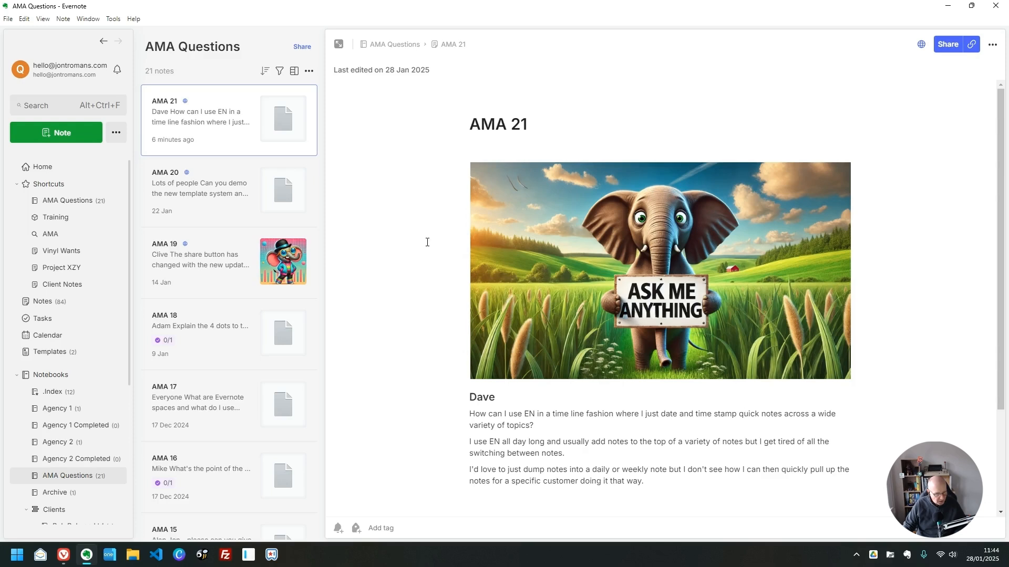
scroll(428, 242, down, 2)
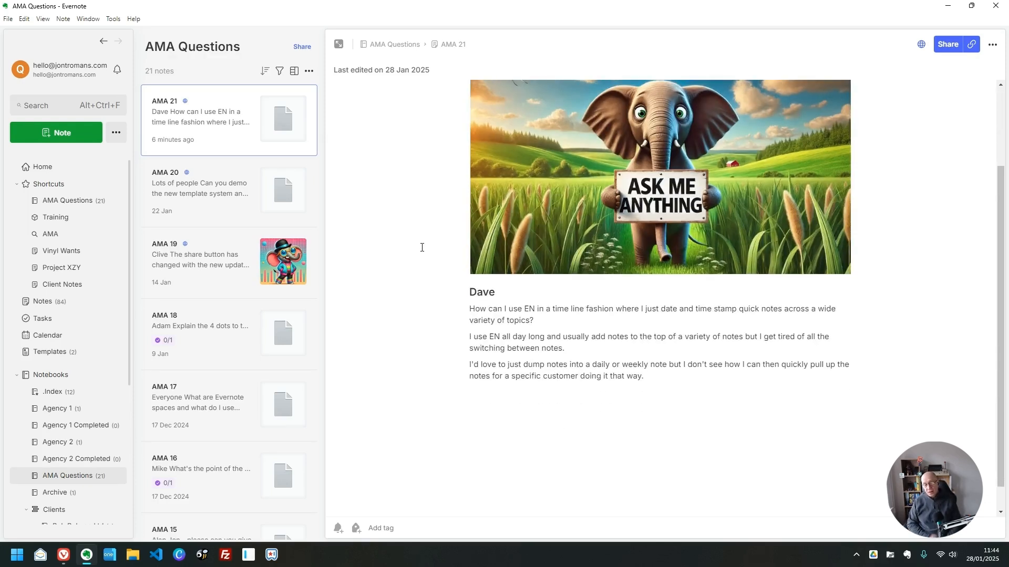